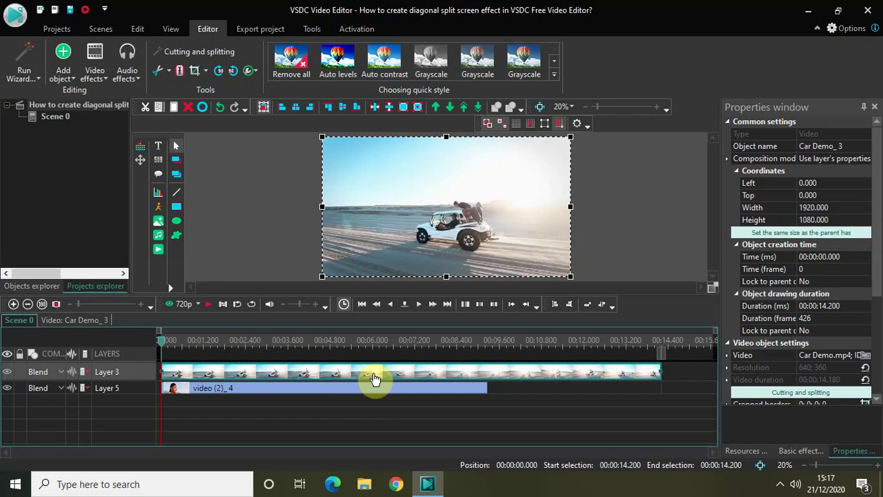
- Shift the Car Demo_3 clip later in time, then move it back to the start
{"action": "left_click", "coordinate": [362, 392]}
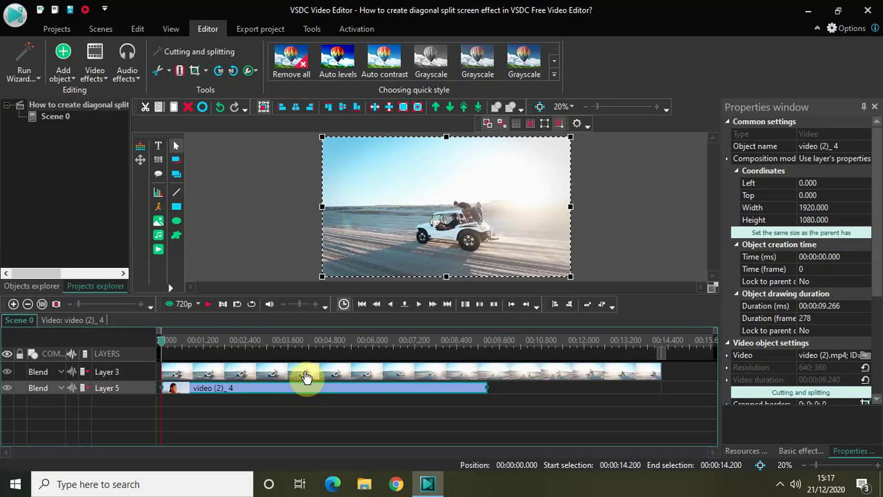
{"action": "left_click", "coordinate": [282, 375]}
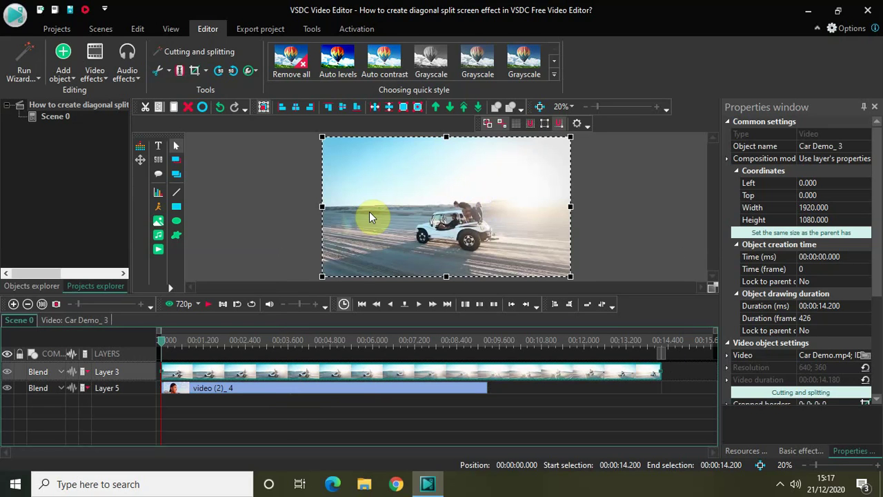
{"action": "left_click", "coordinate": [258, 392]}
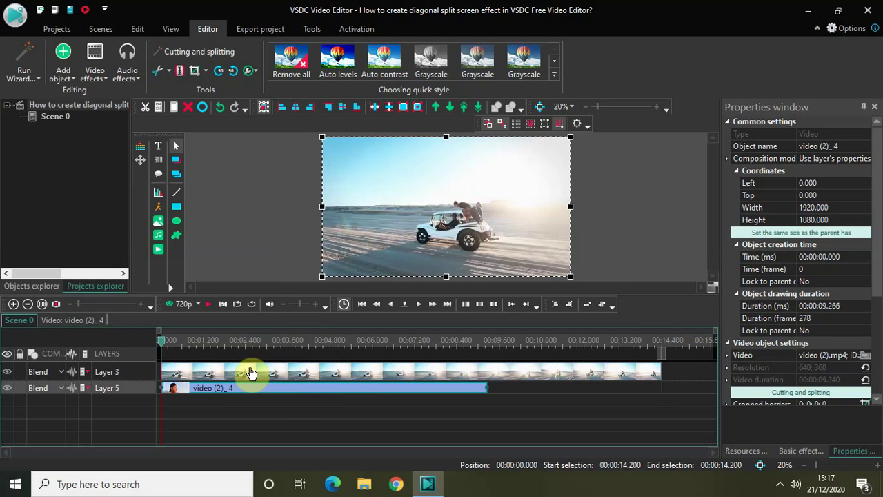
{"action": "left_click_drag", "start_coordinate": [250, 373], "coordinate": [296, 374]}
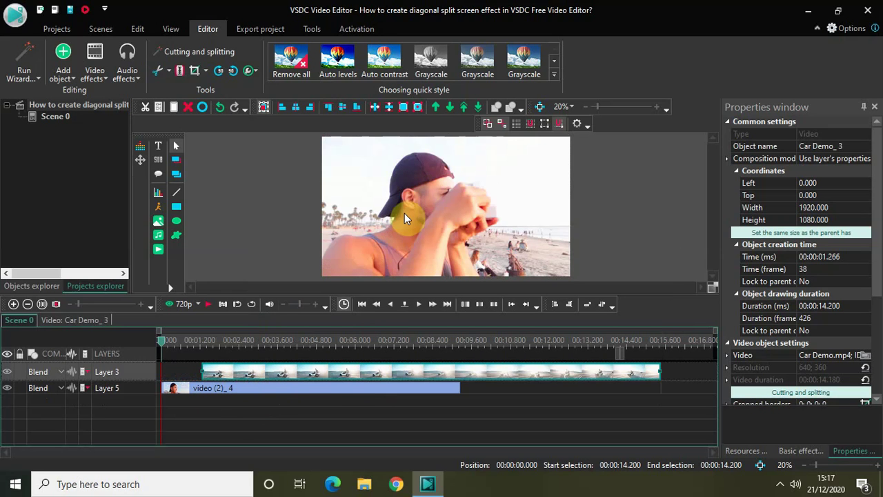
{"action": "left_click_drag", "start_coordinate": [322, 378], "coordinate": [248, 376]}
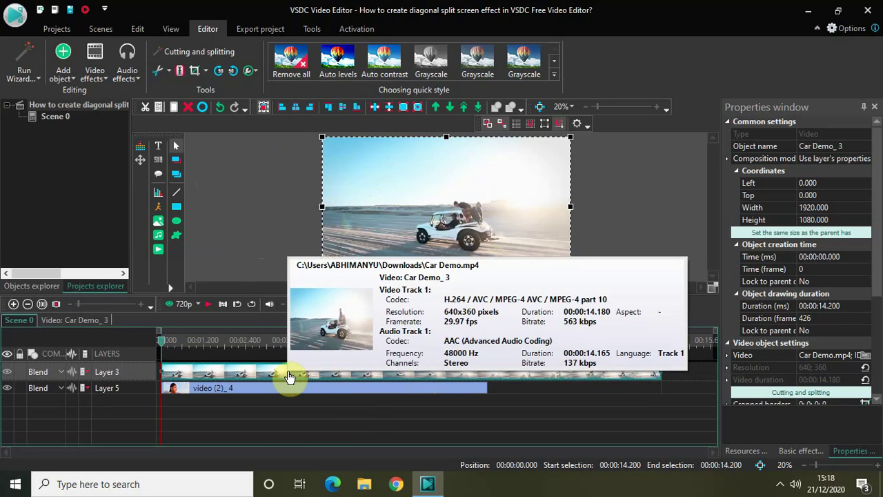
- Inside Car Demo_3, add a white rectangle drawn larger than the whole frame
{"action": "double_click", "coordinate": [289, 376]}
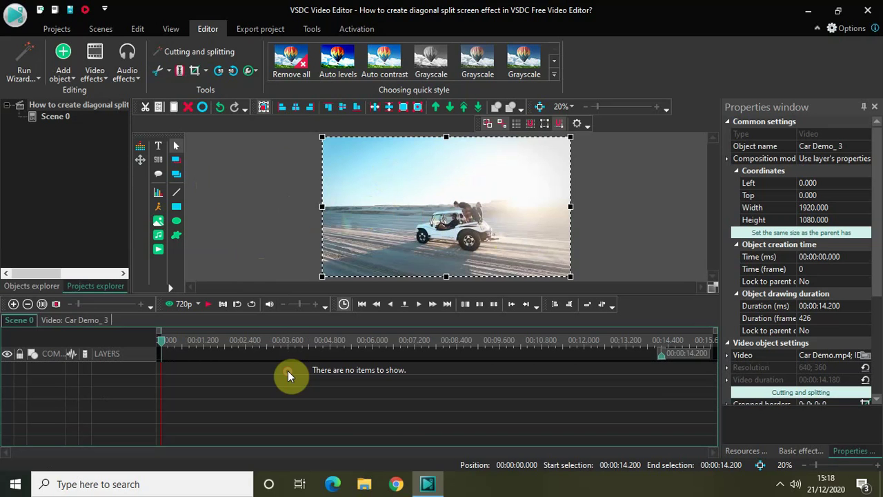
{"action": "left_click", "coordinate": [59, 76]}
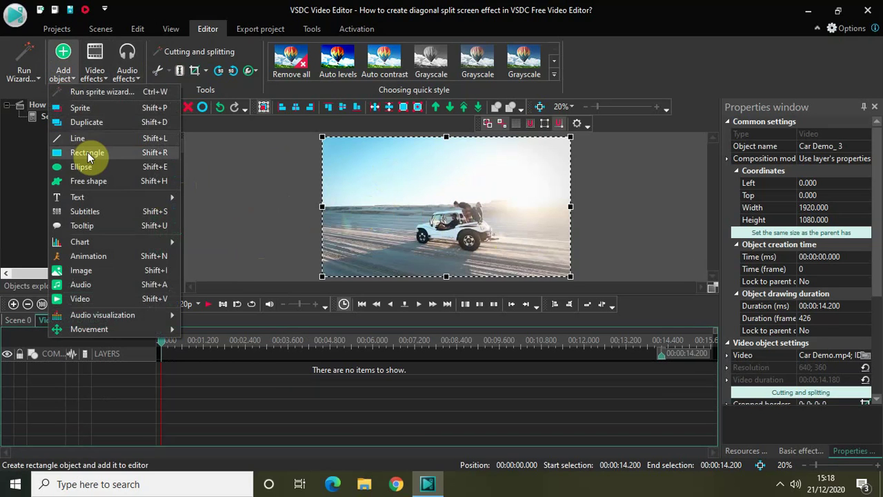
{"action": "left_click", "coordinate": [87, 152]}
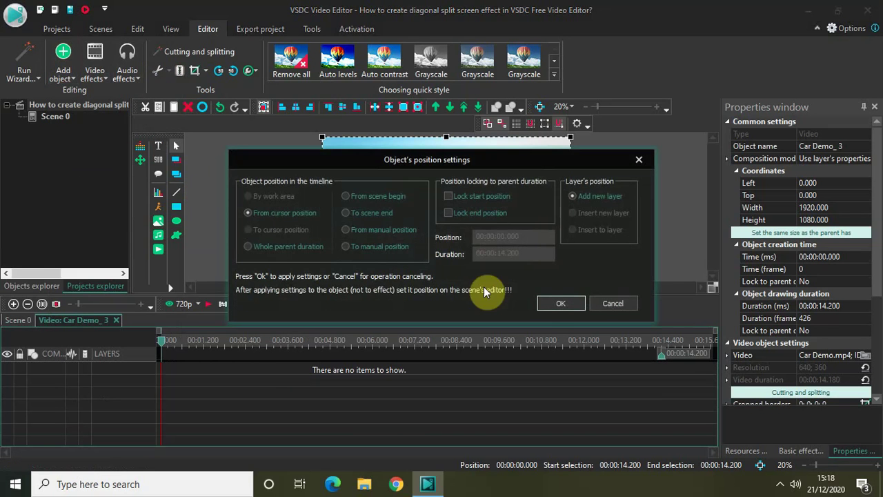
{"action": "left_click", "coordinate": [560, 303]}
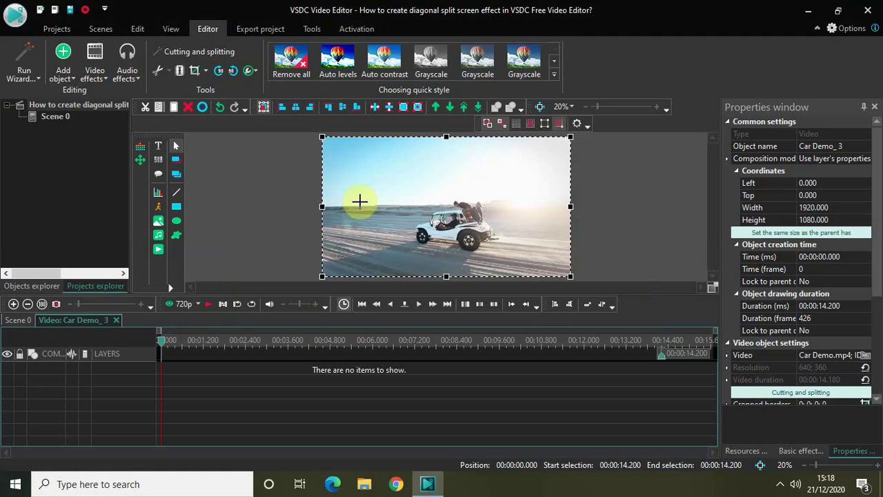
{"action": "left_click", "coordinate": [300, 134]}
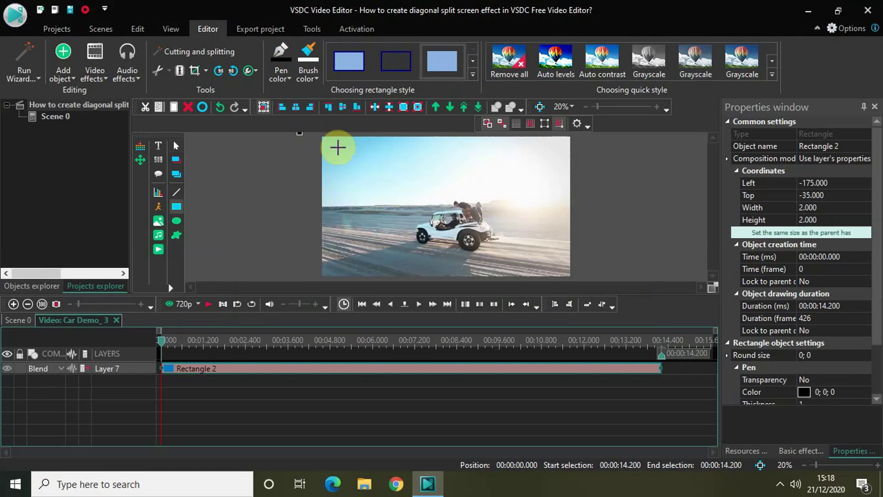
{"action": "mouse_move", "coordinate": [337, 147]}
{"action": "left_mouse_down"}
{"action": "mouse_move", "coordinate": [616, 260]}
{"action": "mouse_move", "coordinate": [598, 280]}
{"action": "left_mouse_up"}
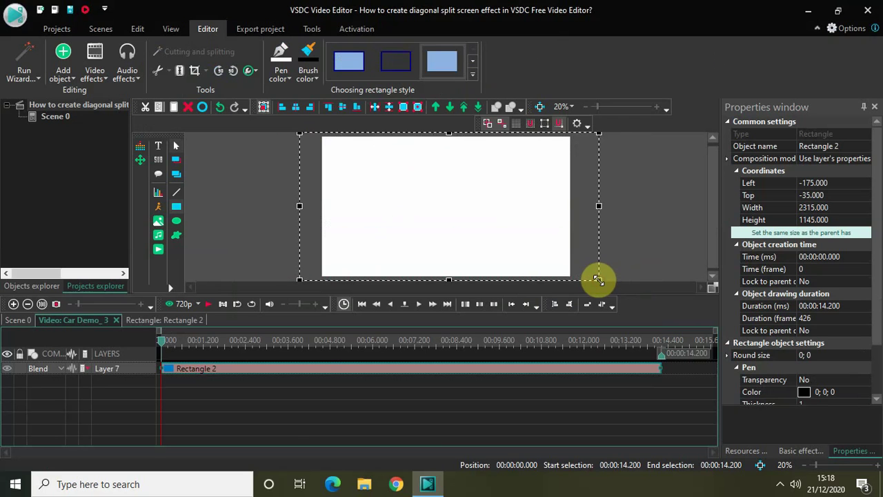
- Add a Rotate transform effect to Rectangle 2 with default placement
{"action": "double_click", "coordinate": [316, 372]}
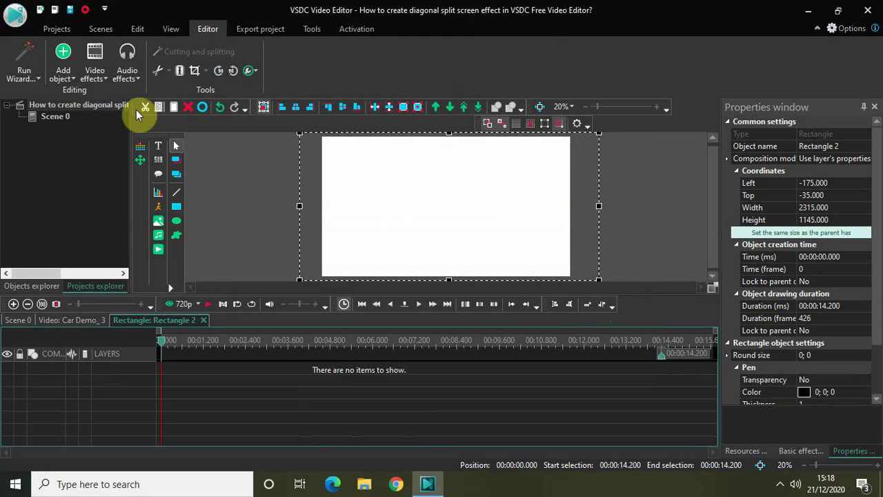
{"action": "left_click", "coordinate": [94, 61]}
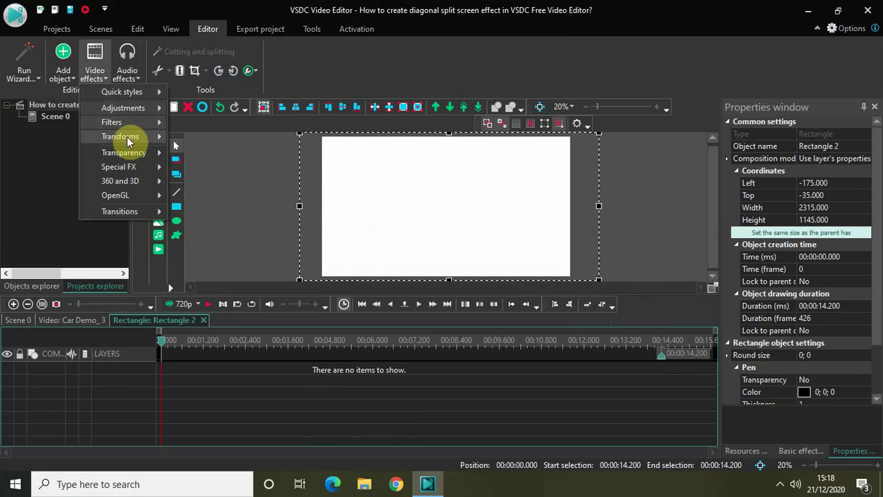
{"action": "mouse_move", "coordinate": [120, 136]}
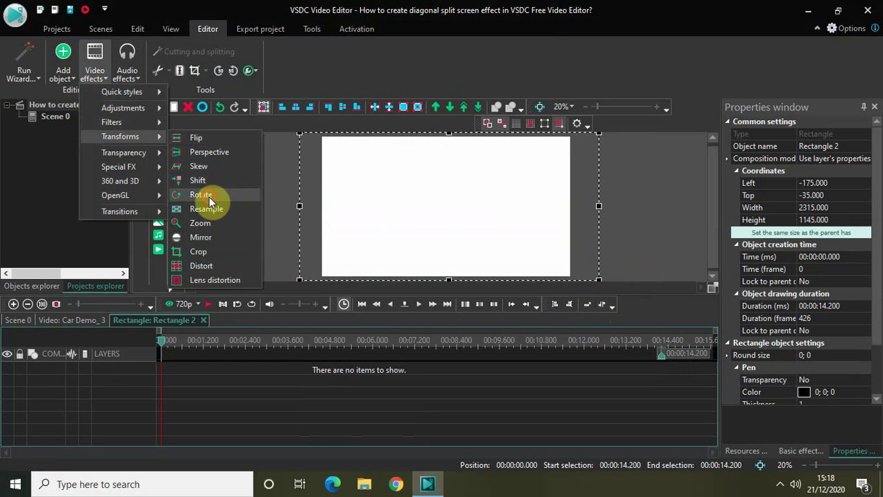
{"action": "left_click", "coordinate": [210, 196]}
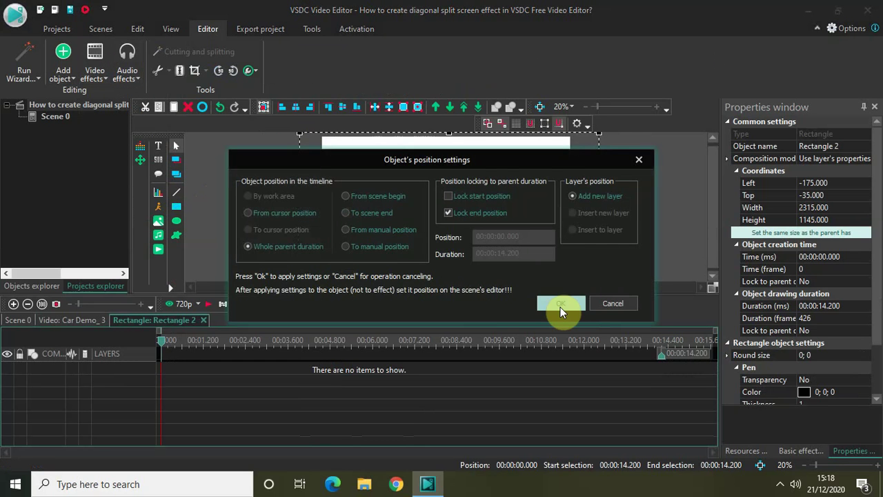
{"action": "left_click", "coordinate": [561, 306]}
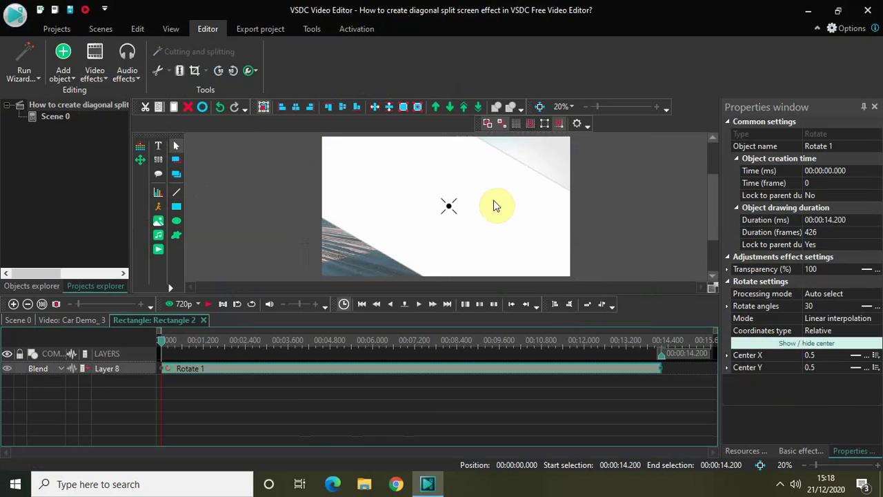
- Drag the rotated rectangle down-left so its edge cuts diagonally across the frame
{"action": "mouse_move", "coordinate": [472, 201]}
{"action": "left_mouse_down"}
{"action": "mouse_move", "coordinate": [457, 232]}
{"action": "mouse_move", "coordinate": [411, 246]}
{"action": "left_mouse_up"}
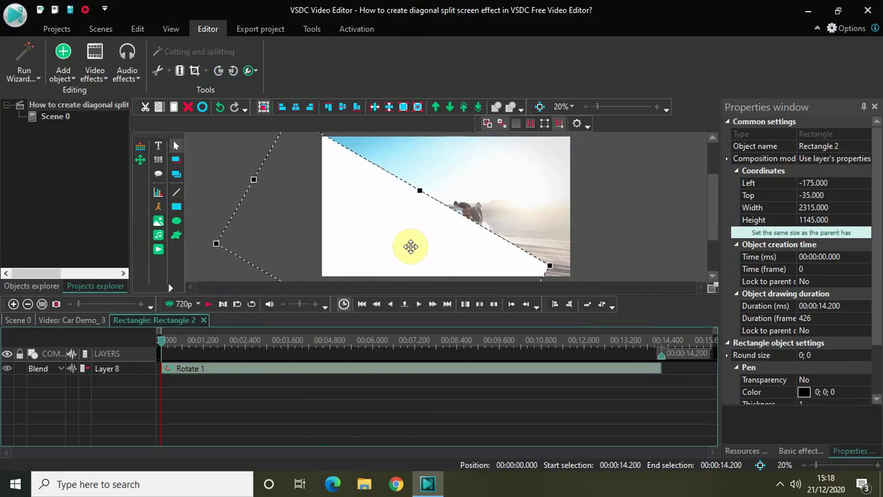
{"action": "left_click_drag", "start_coordinate": [410, 246], "coordinate": [413, 253]}
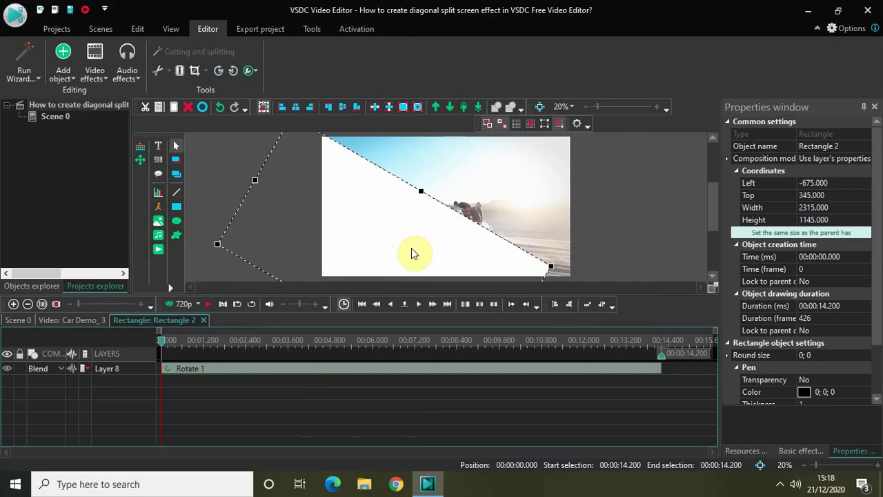
{"action": "left_click", "coordinate": [401, 374]}
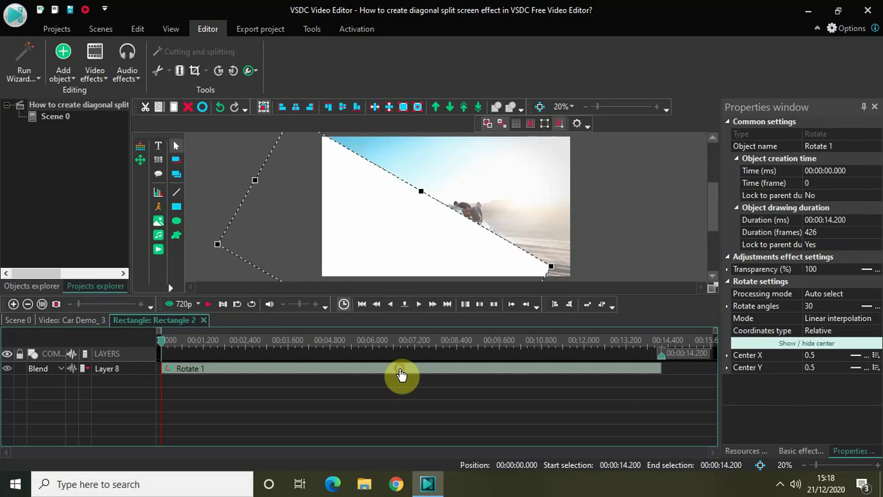
{"action": "double_click", "coordinate": [400, 374]}
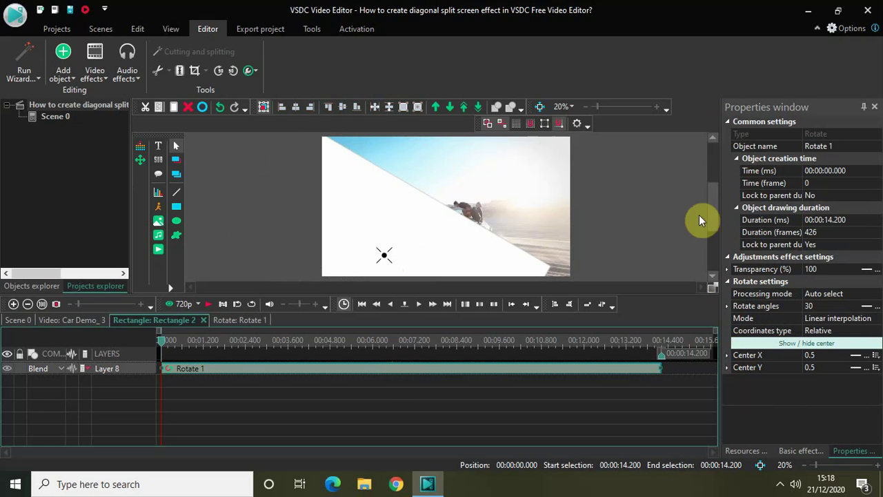
- Shift the rectangle slightly right-down and set Rotate 1's angle to 29 degrees
{"action": "left_click", "coordinate": [439, 225]}
{"action": "left_click_drag", "start_coordinate": [439, 225], "coordinate": [454, 237]}
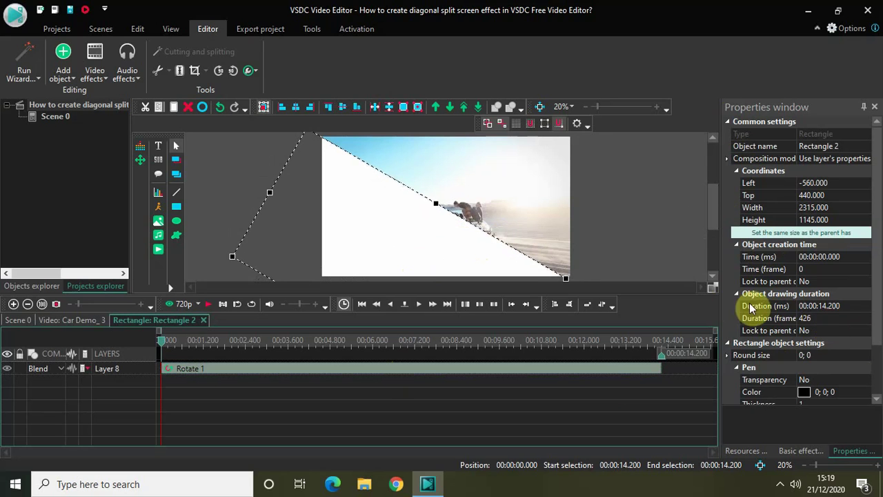
{"action": "left_click", "coordinate": [592, 376]}
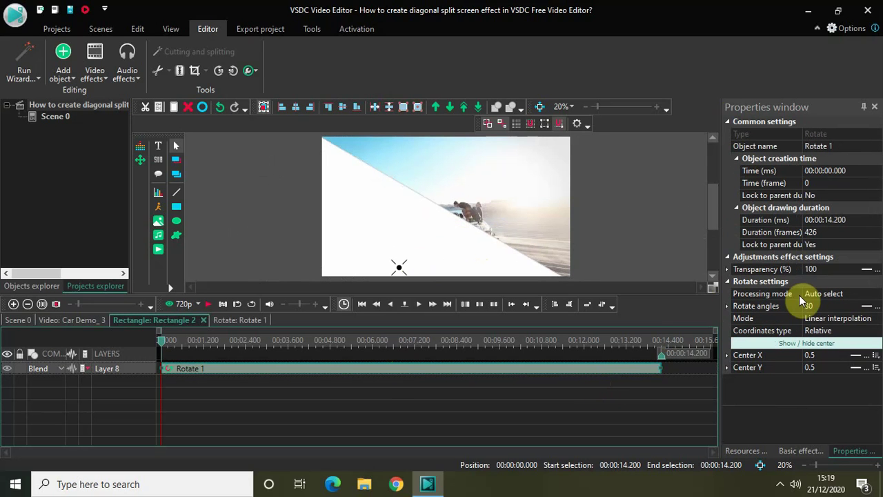
{"action": "left_click", "coordinate": [819, 304]}
{"action": "key", "text": "BackSpace"}
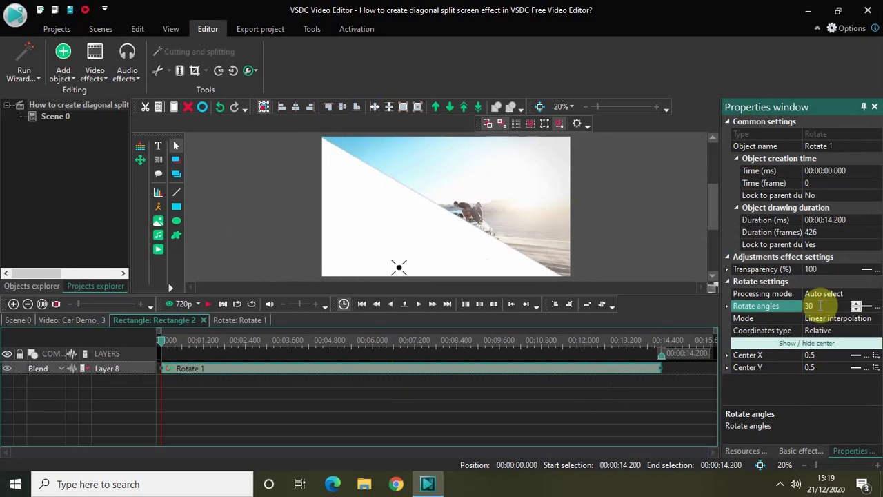
{"action": "key", "text": "BackSpace"}
{"action": "type", "text": "29"}
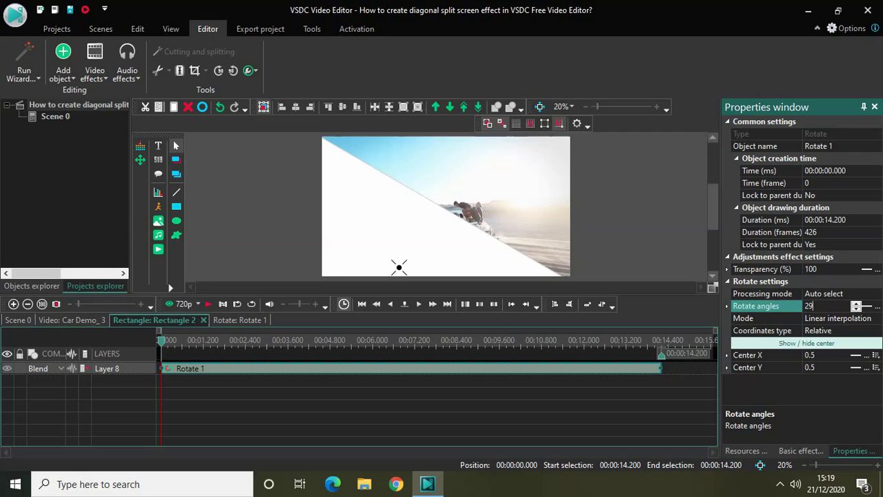
- Nudge the rectangle slightly left and deselect it to check the diagonal
{"action": "left_click", "coordinate": [412, 257]}
{"action": "left_click_drag", "start_coordinate": [425, 255], "coordinate": [421, 256]}
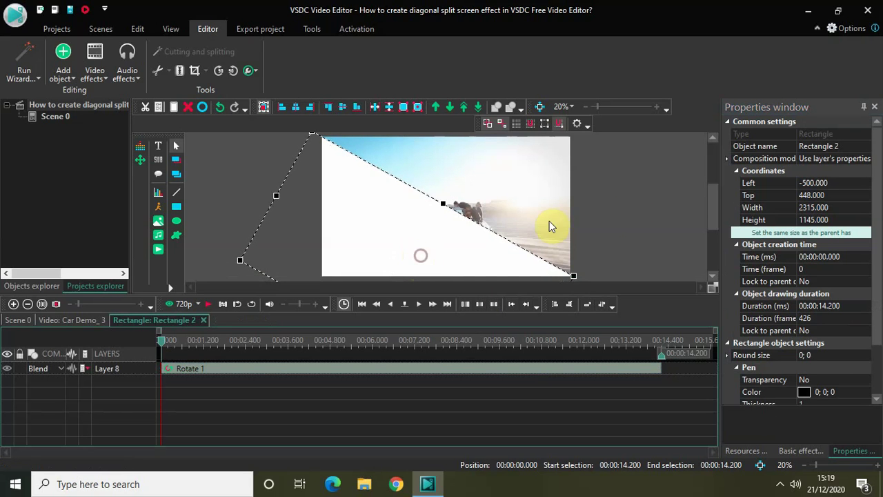
{"action": "left_click", "coordinate": [644, 214]}
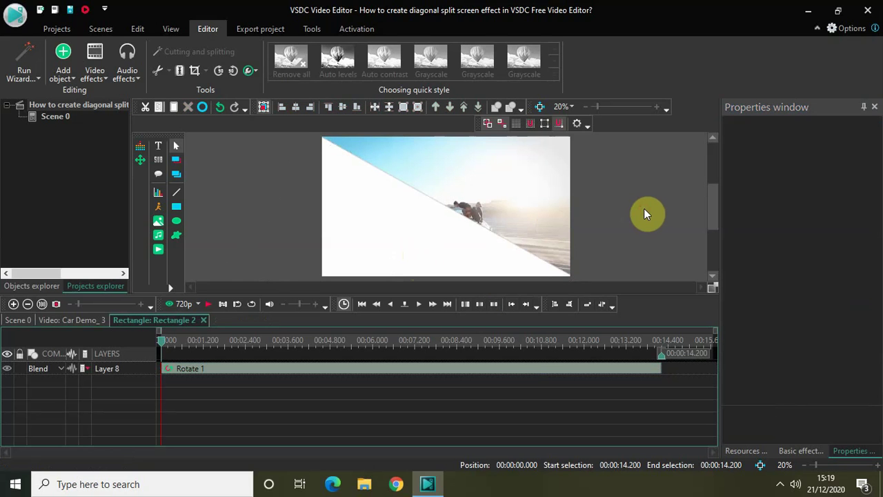
- In the Car Demo_3 clip, set Layer 7's blend mode to Xor
{"action": "left_click", "coordinate": [68, 320]}
{"action": "left_click", "coordinate": [238, 373]}
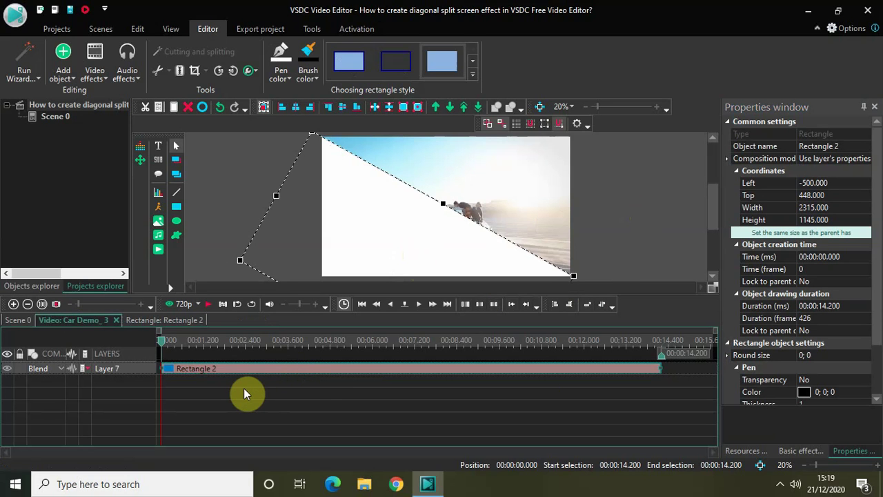
{"action": "left_click", "coordinate": [47, 374]}
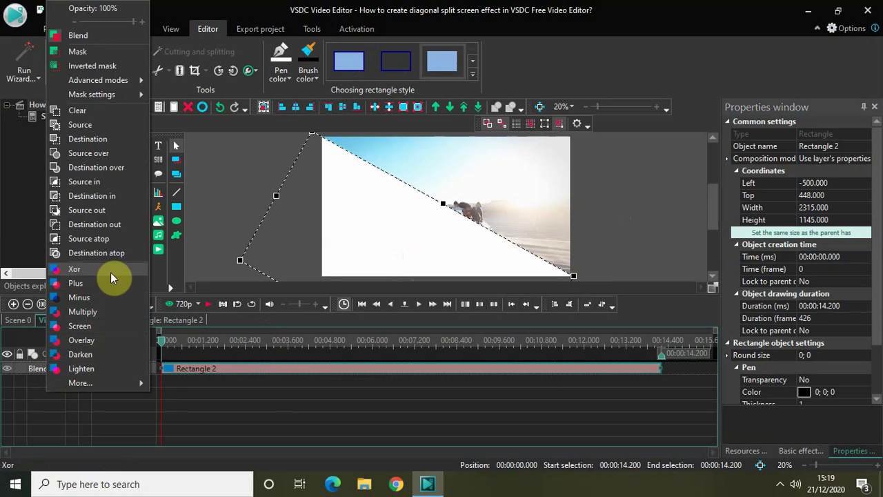
{"action": "left_click", "coordinate": [94, 270]}
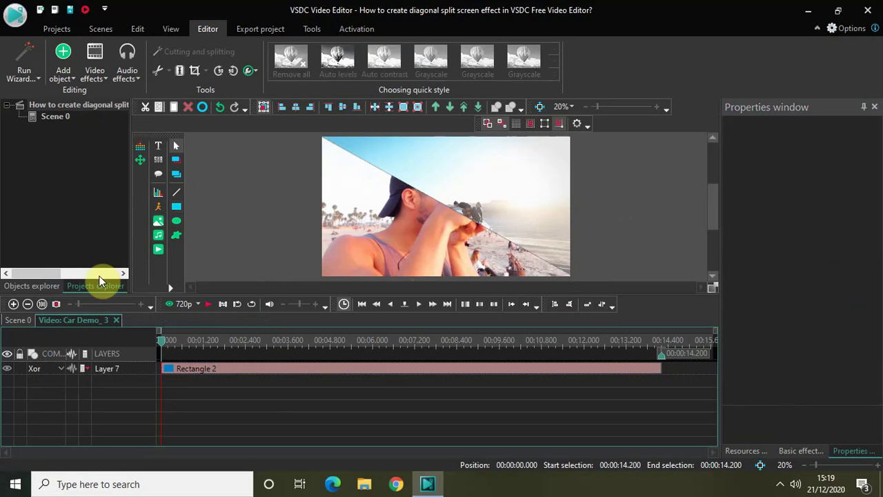
- Go back to Scene 0 and play the diagonal split-screen preview
{"action": "left_click", "coordinate": [49, 320]}
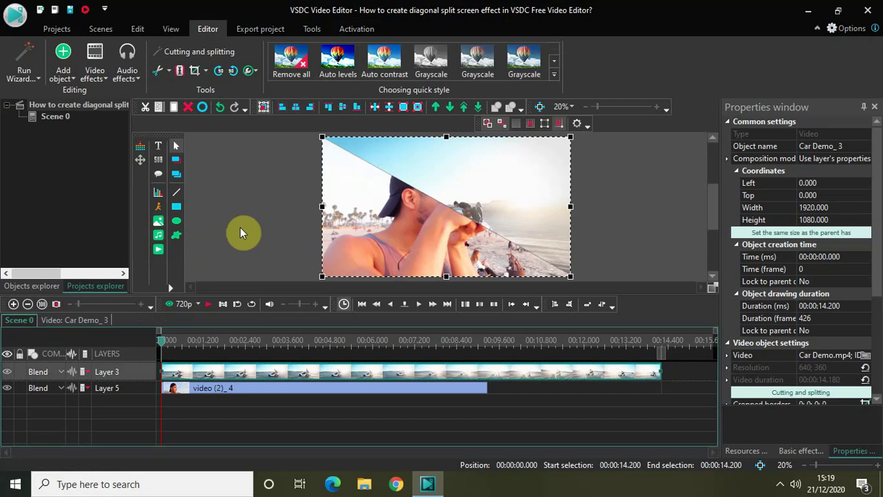
{"action": "key", "text": "space"}
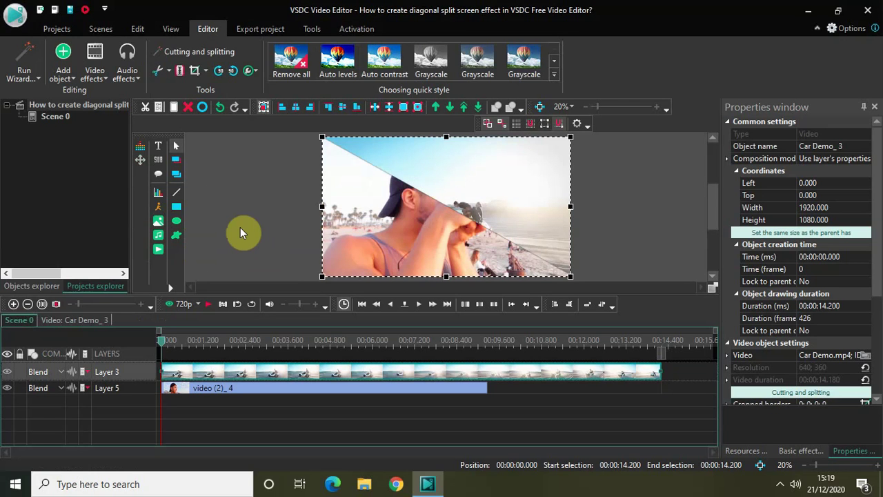